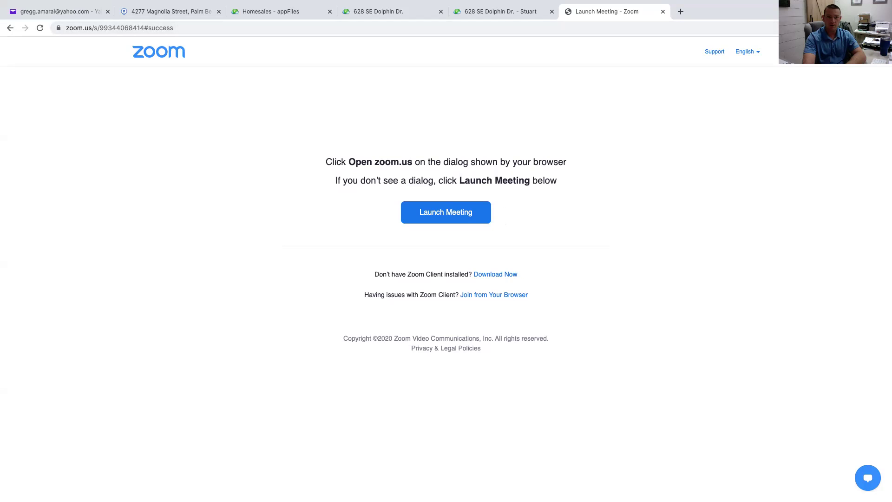
Switch to the Homesales - appFiles tab to show the files matching '628'
left_click(271, 11)
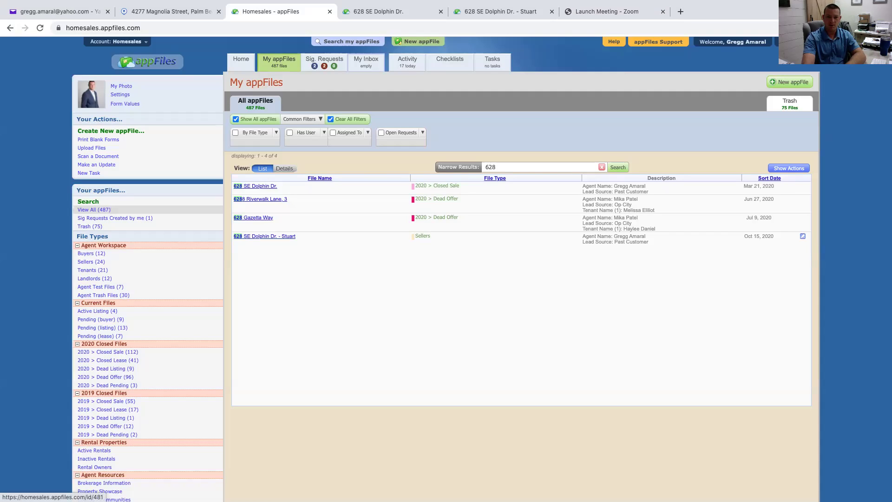
left_click(269, 236)
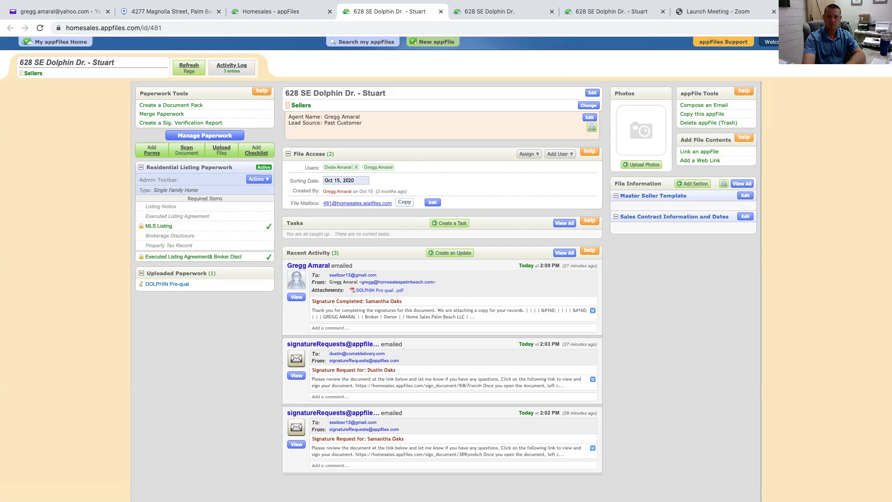
left_click(441, 11)
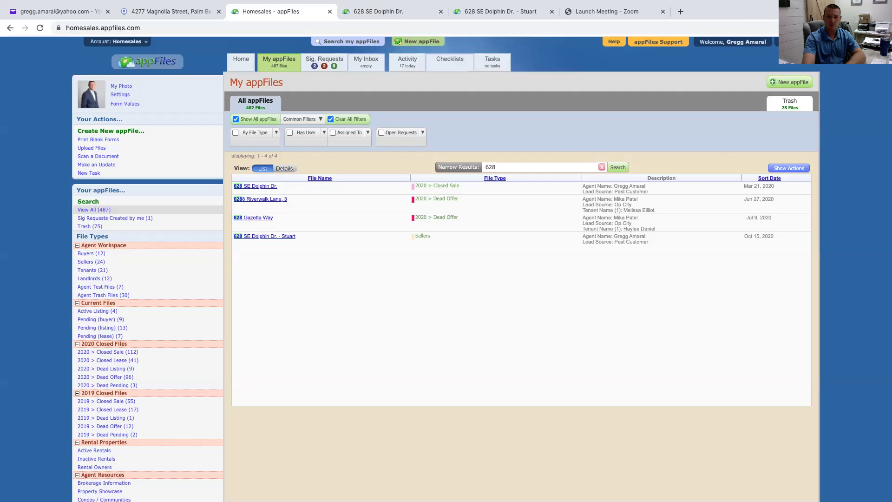
type("100")
key("Return")
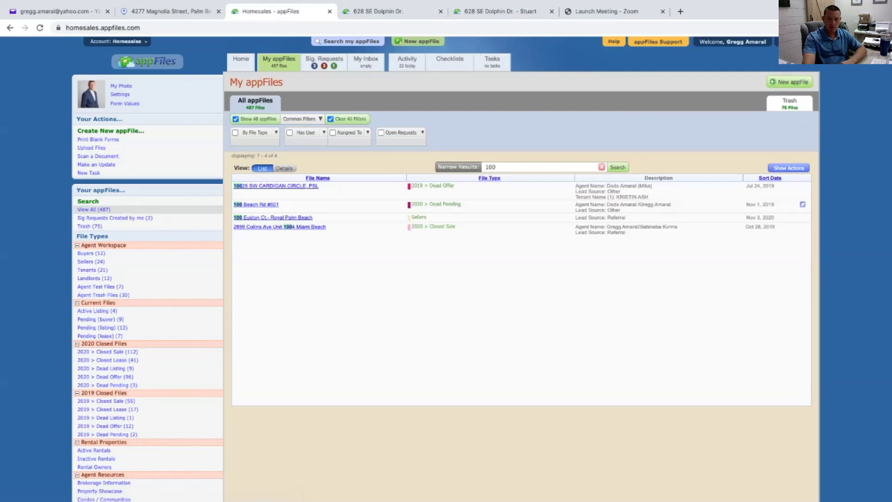
left_click(273, 217)
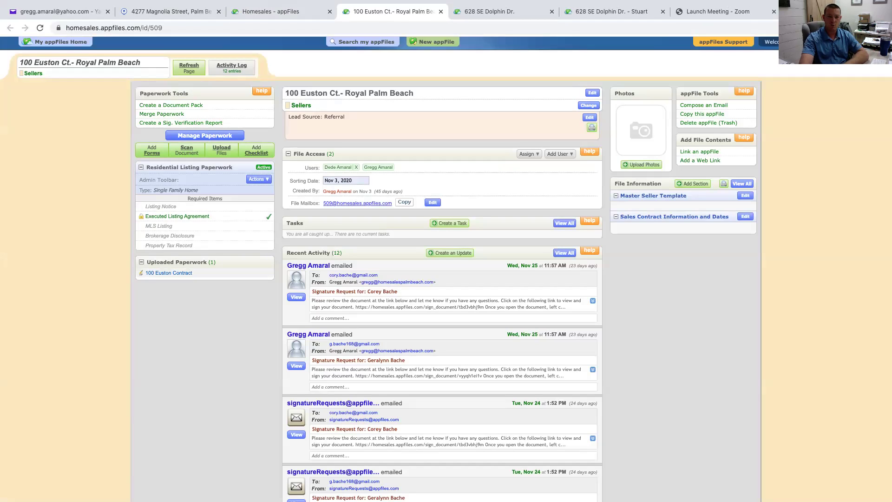
left_click(168, 273)
scroll(446, 270, "down", 5)
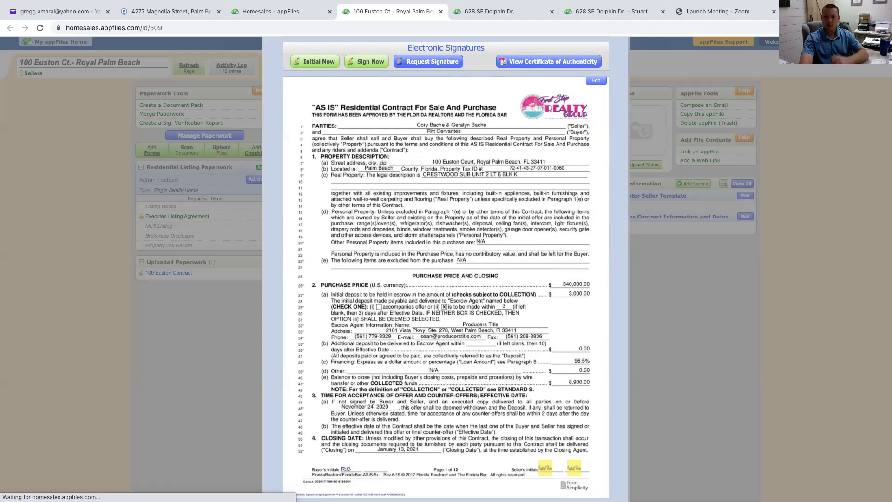
scroll(446, 270, "down", 3)
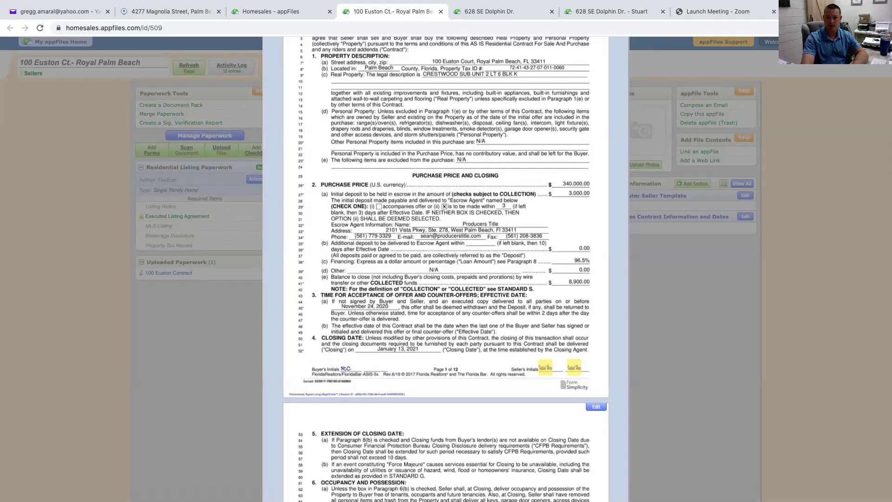
scroll(446, 232, "up", 1)
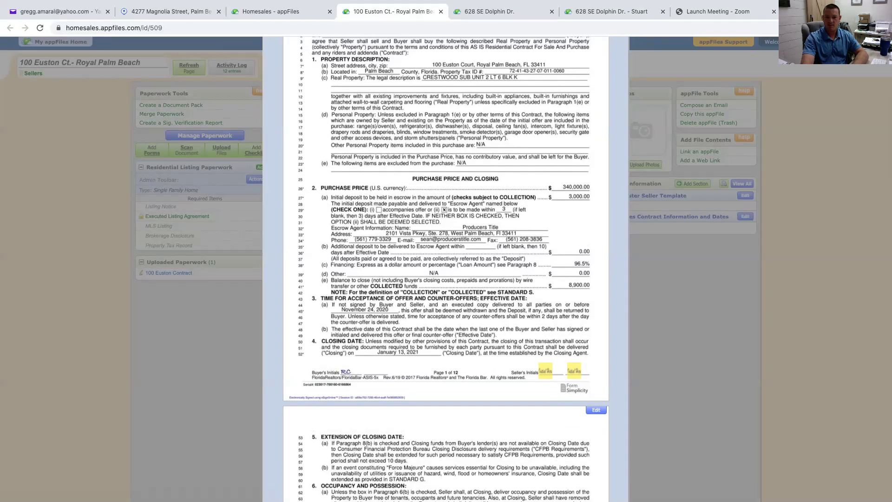
scroll(446, 270, "up", 2)
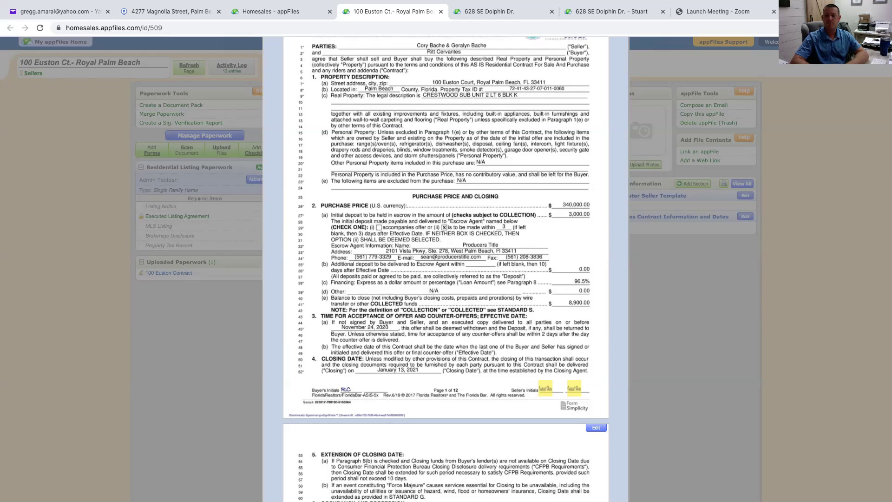
scroll(446, 269, "up", 6)
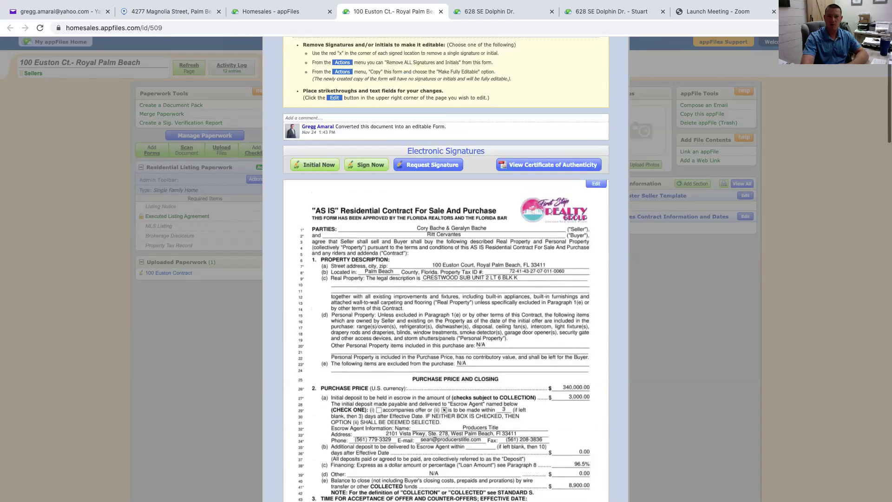
left_click(432, 77)
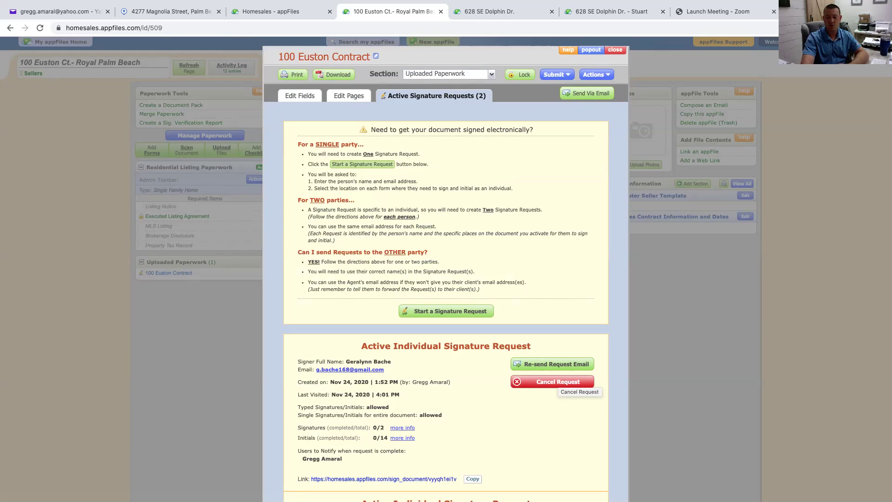
left_click(558, 380)
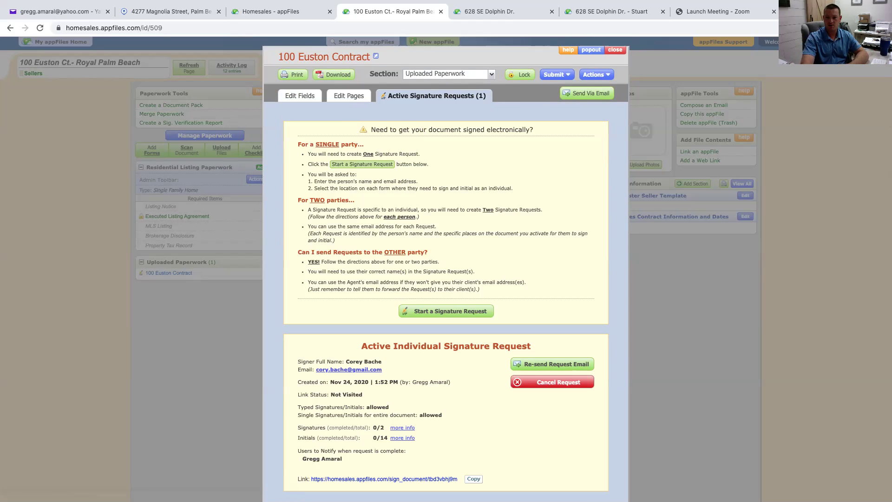
left_click(552, 381)
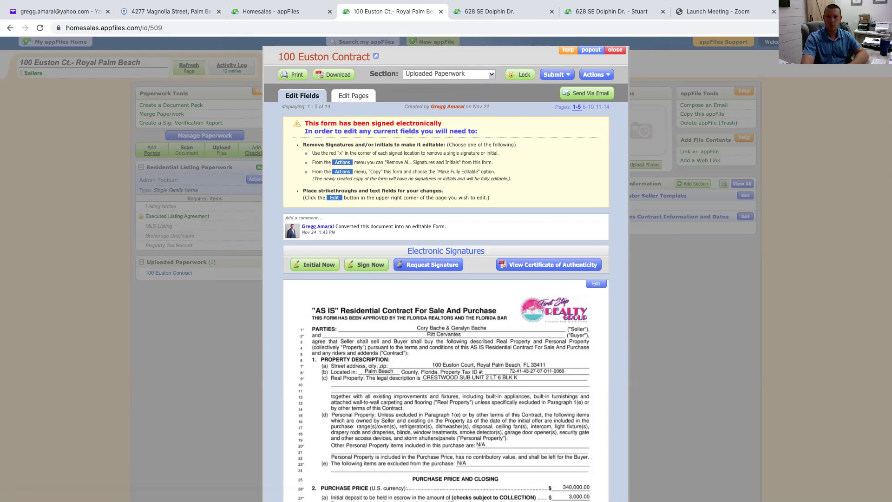
scroll(446, 279, "down", 7)
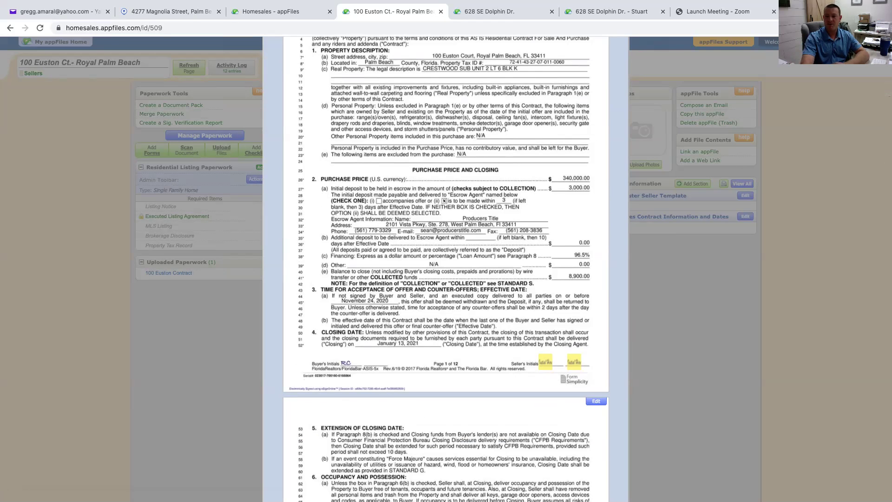
scroll(446, 270, "up", 4)
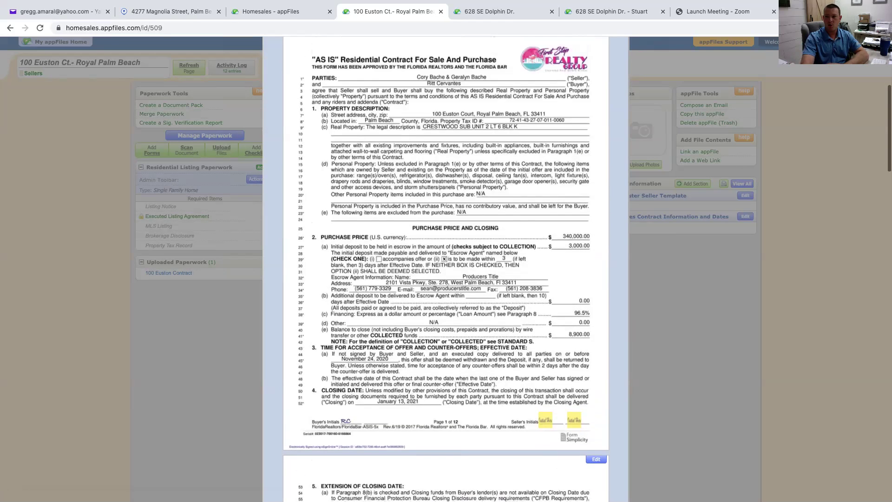
scroll(446, 269, "up", 3)
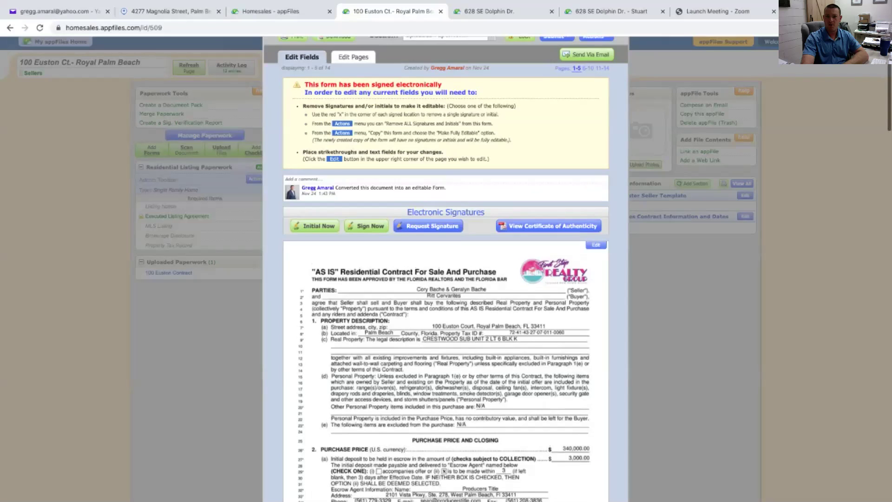
left_click(596, 74)
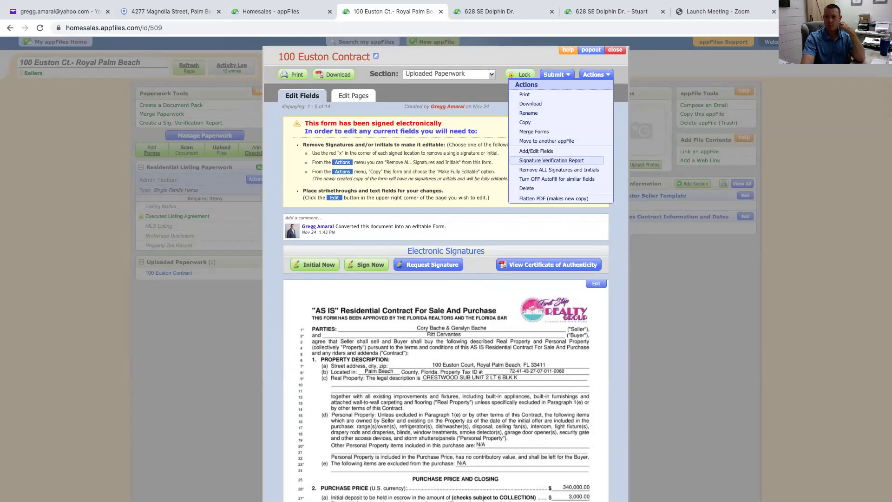
Choose Actions > Add/Edit Fields to edit page elements on page 1 of 14
left_click(536, 151)
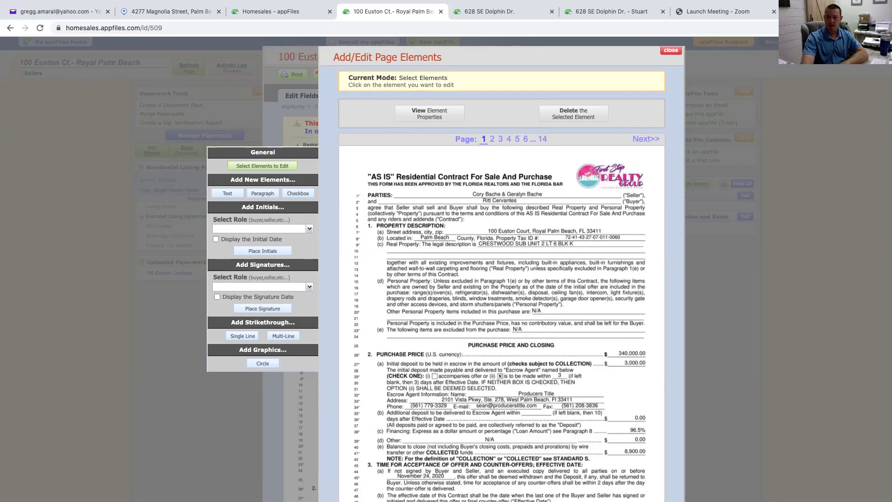
scroll(502, 269, "down", 3)
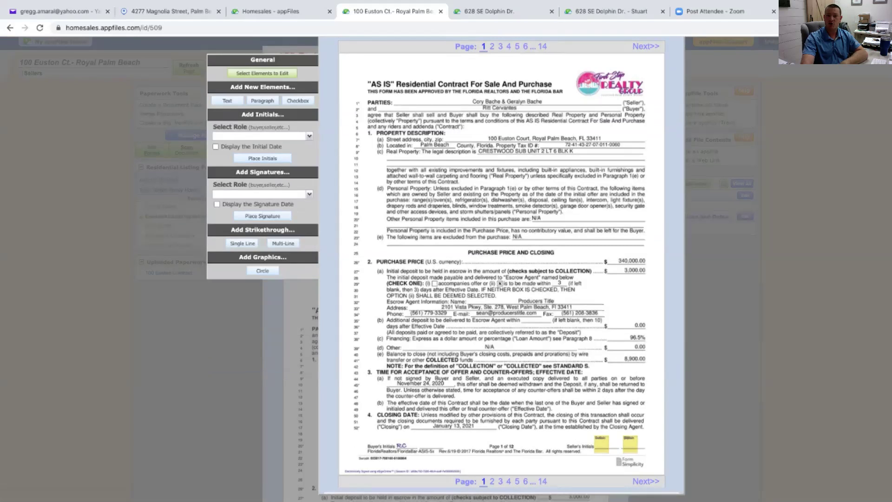
Draw a single-line strikethrough across the 340,000.00 purchase price on page 1
left_click(243, 243)
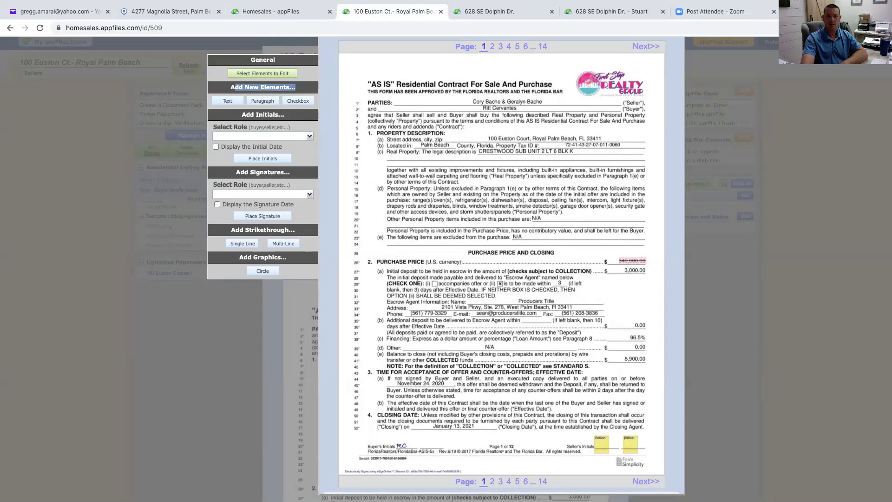
left_click(227, 100)
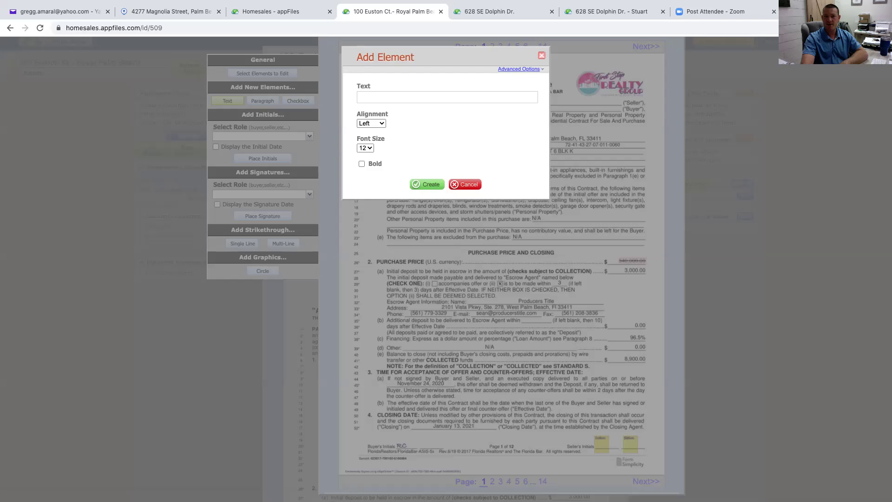
Add a 350,000 text element and drag it just above the struck-through 340,000.00
left_click(447, 97)
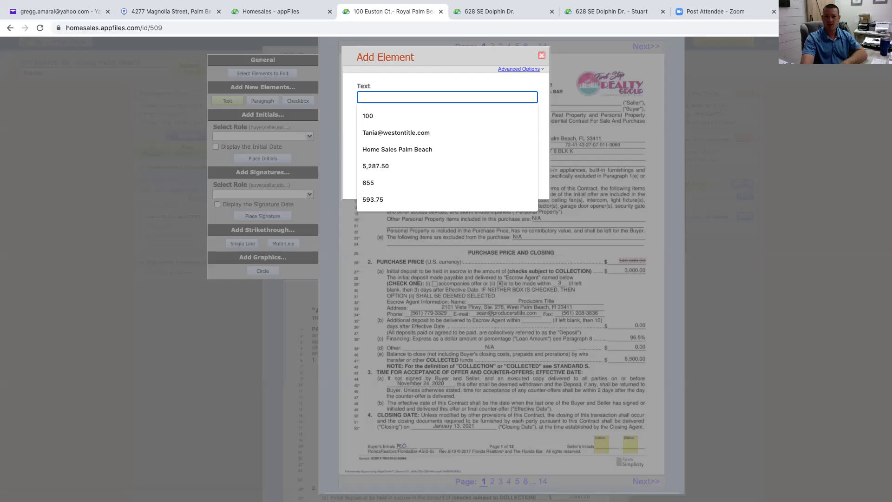
type("350")
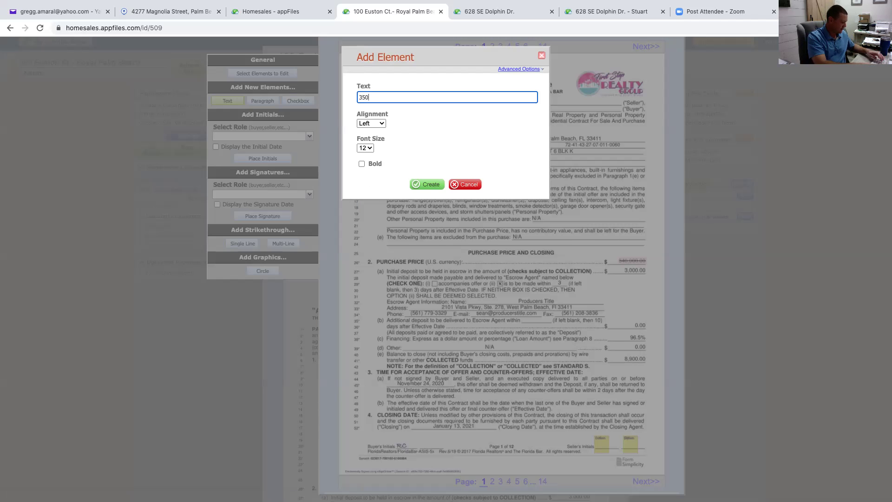
type(",000")
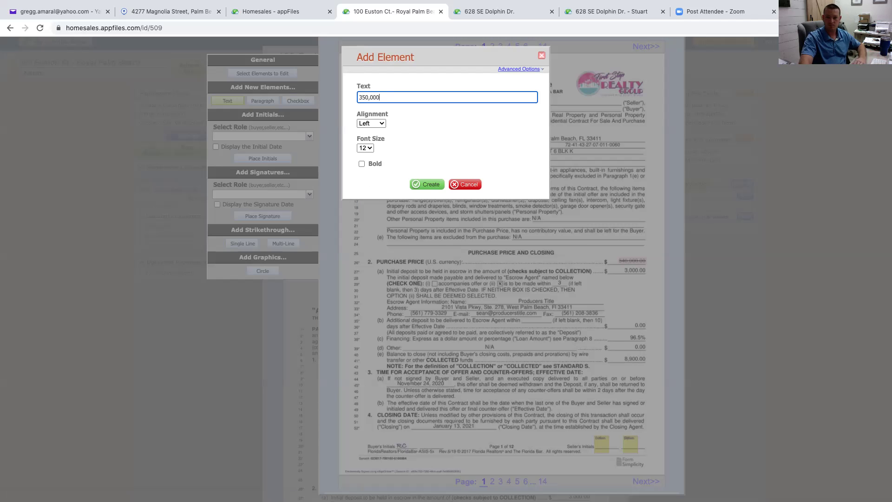
left_click(427, 184)
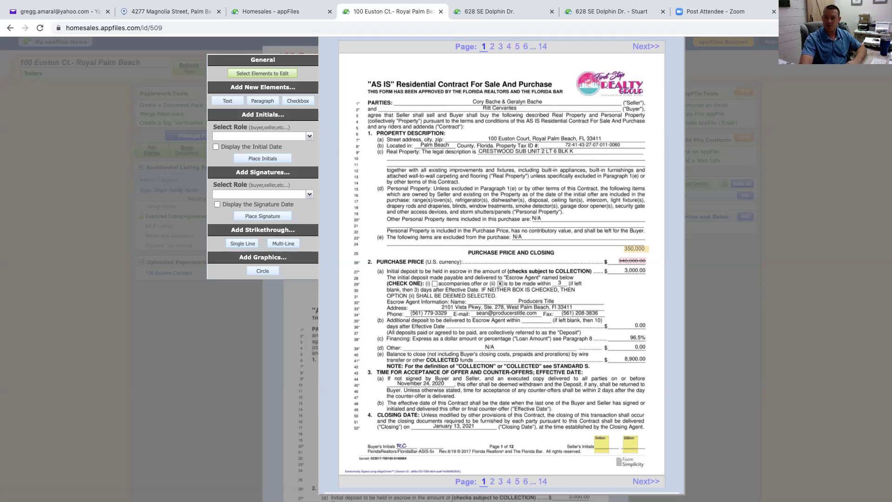
left_click_drag(634, 248, 630, 254)
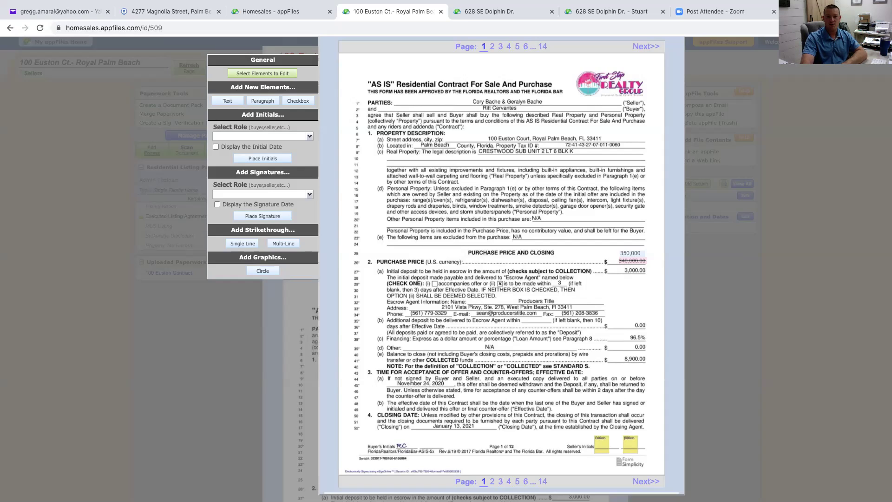
triple_click(263, 114)
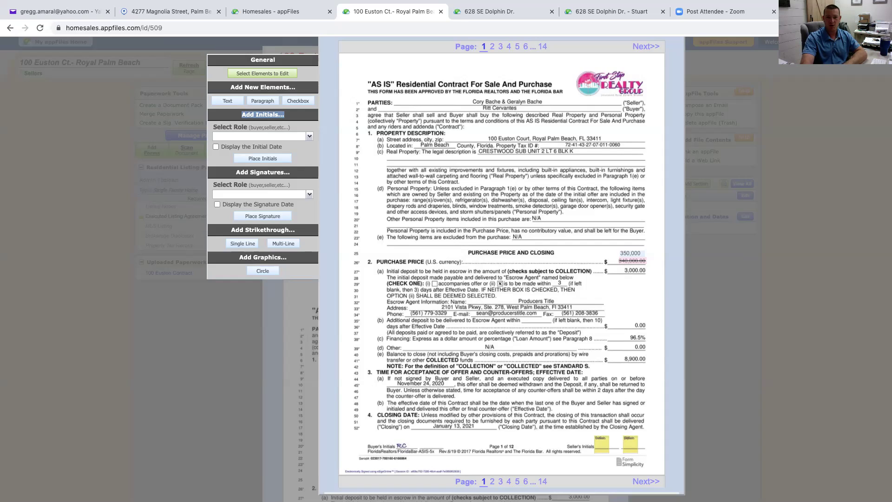
Place a Seller Initials box just beside the new 350,000 price
left_click(263, 114)
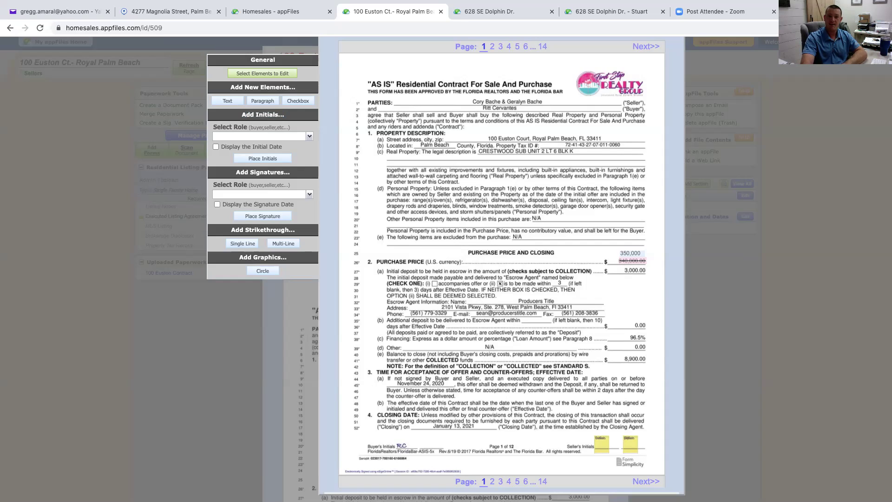
left_click(260, 136)
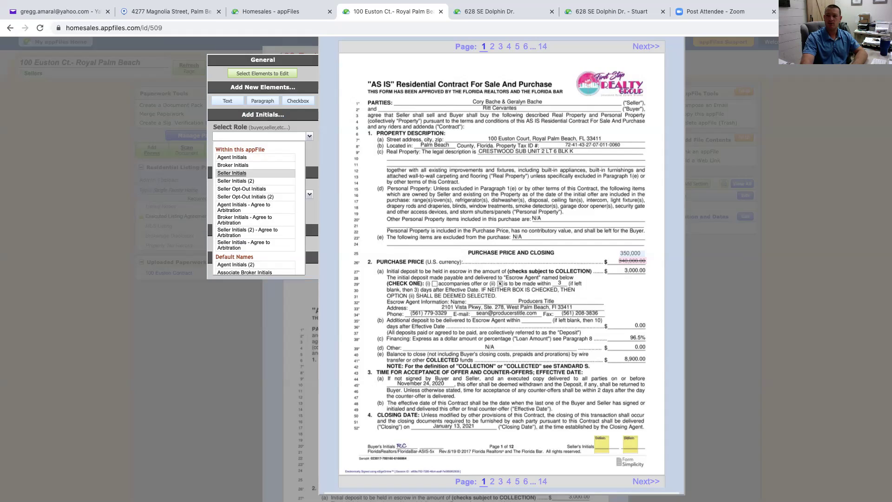
left_click(232, 173)
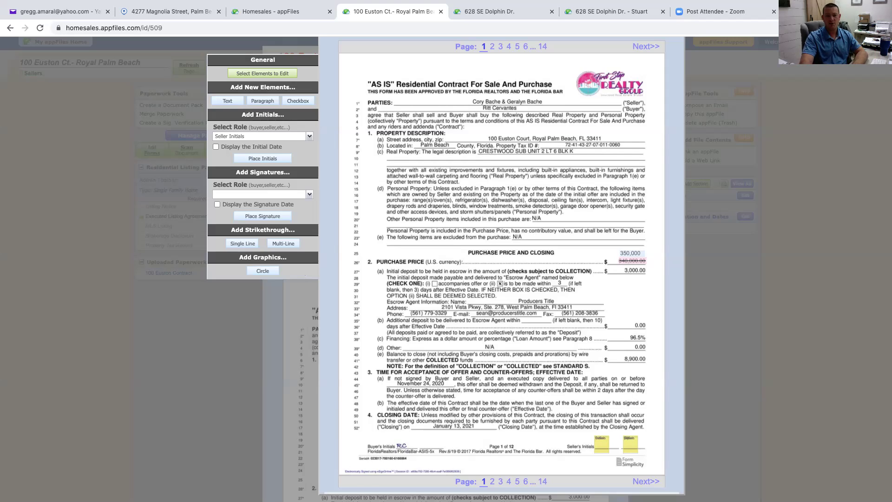
left_click(262, 159)
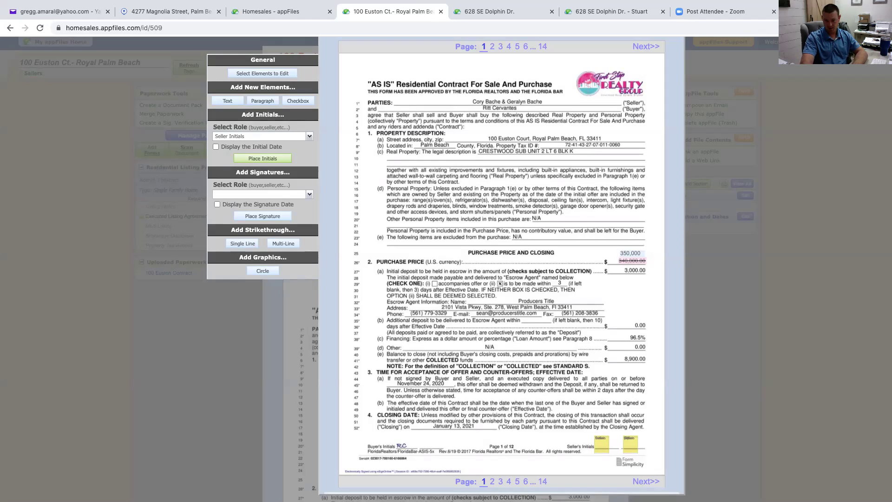
left_click(575, 256)
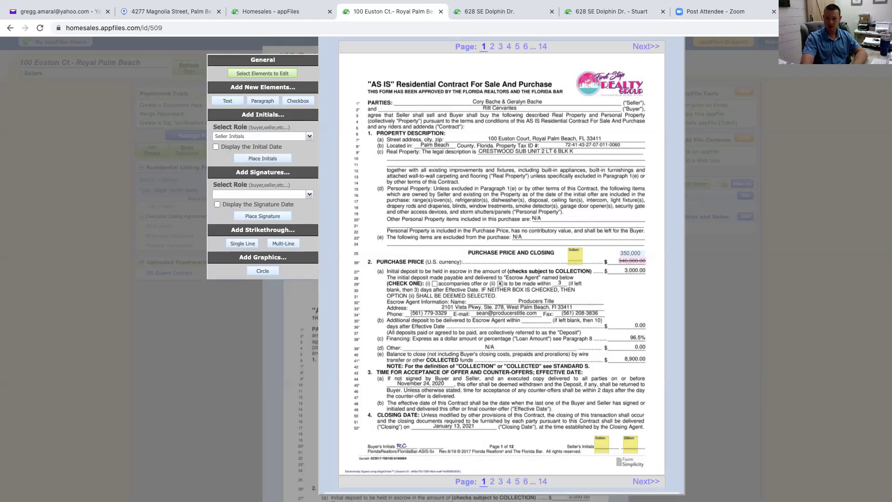
mouse_move(575, 256)
left_mouse_down()
mouse_move(597, 256)
mouse_move(570, 257)
left_mouse_up()
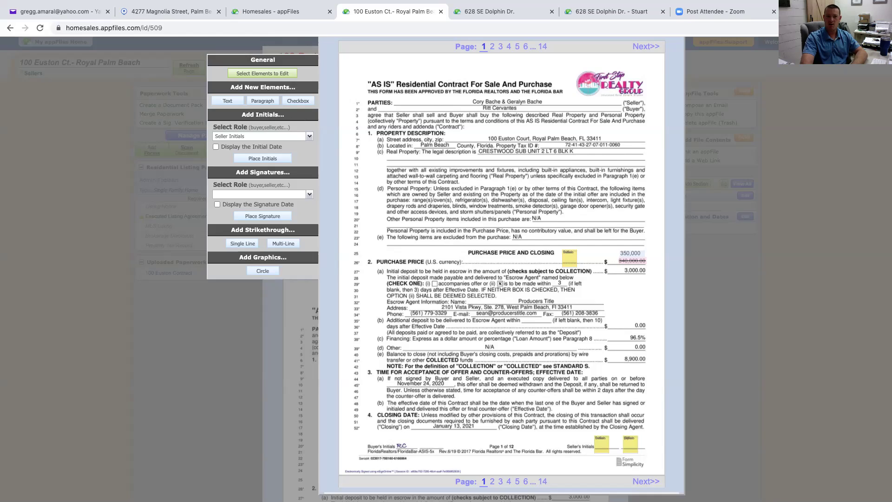
Place a Seller Initials (2) box next to the first and save its properties
left_click(260, 135)
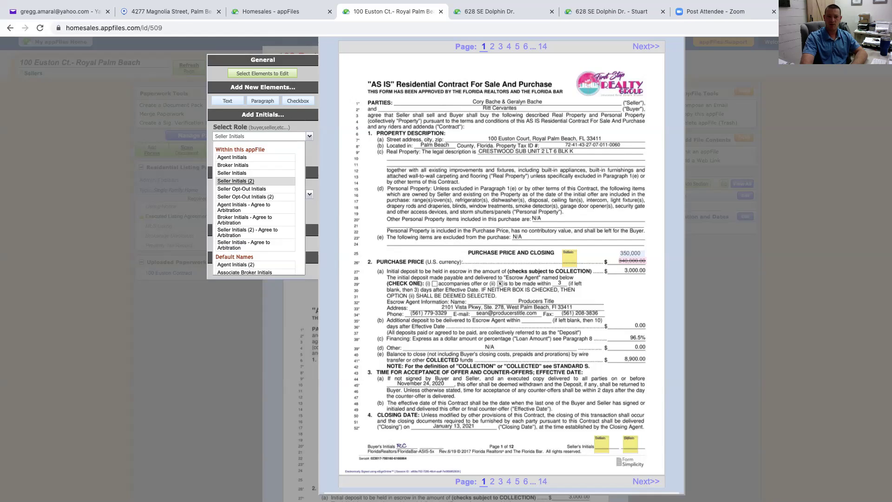
left_click(242, 181)
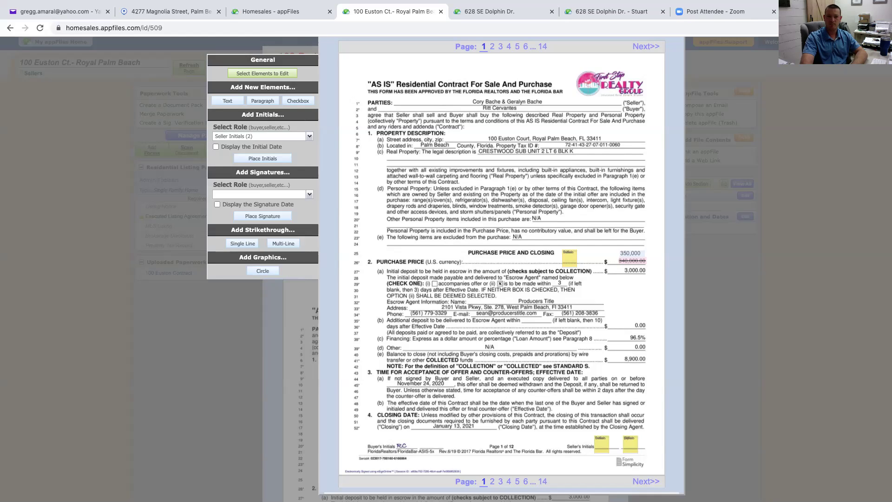
left_click(262, 158)
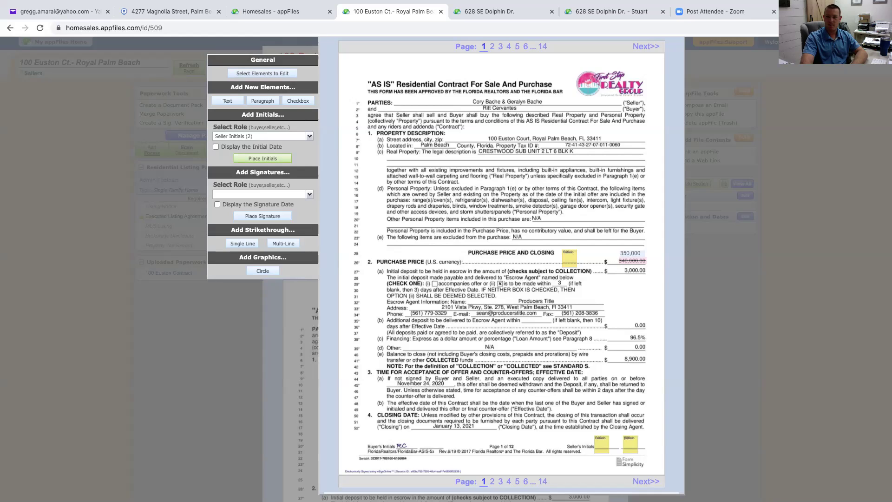
left_click(591, 257)
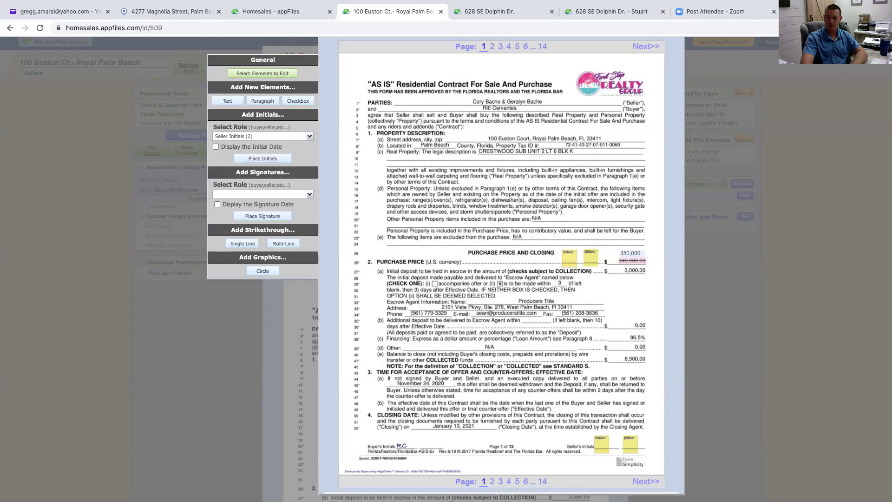
left_click_drag(591, 258, 588, 258)
double_click(589, 258)
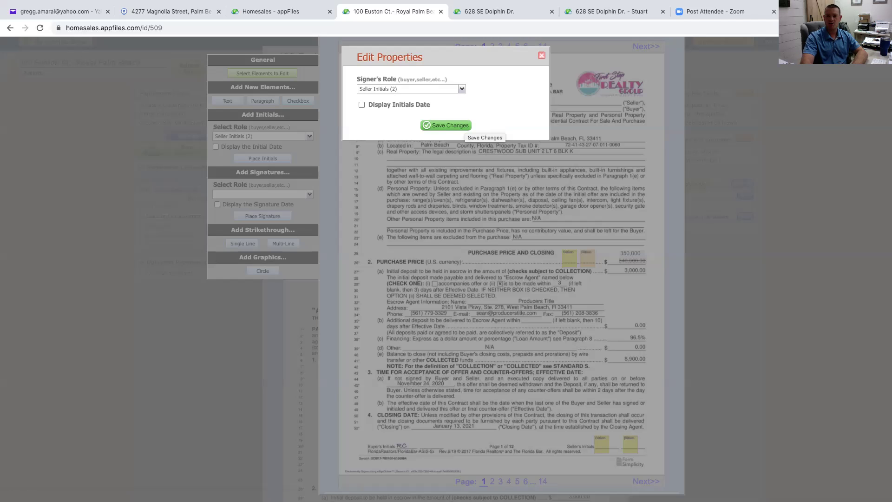
left_click(466, 128)
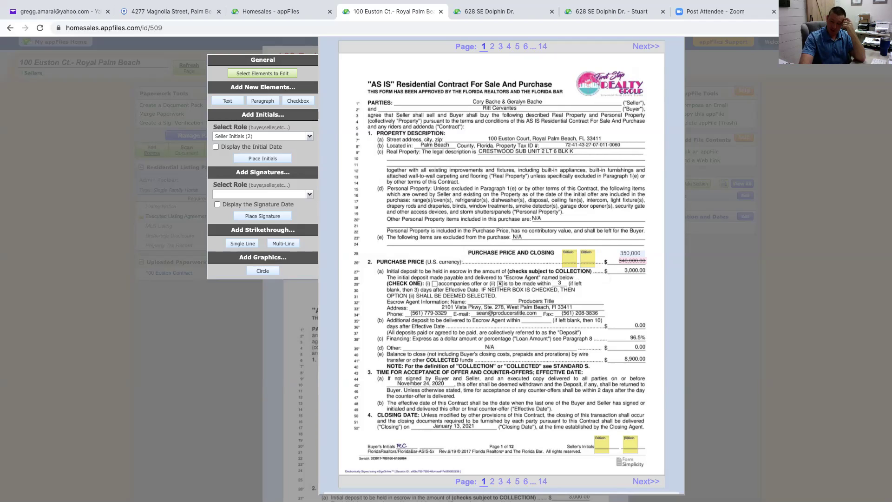
Scroll page 1 to check the two initials boxes beside the revised purchase price
scroll(502, 260, "down", 1)
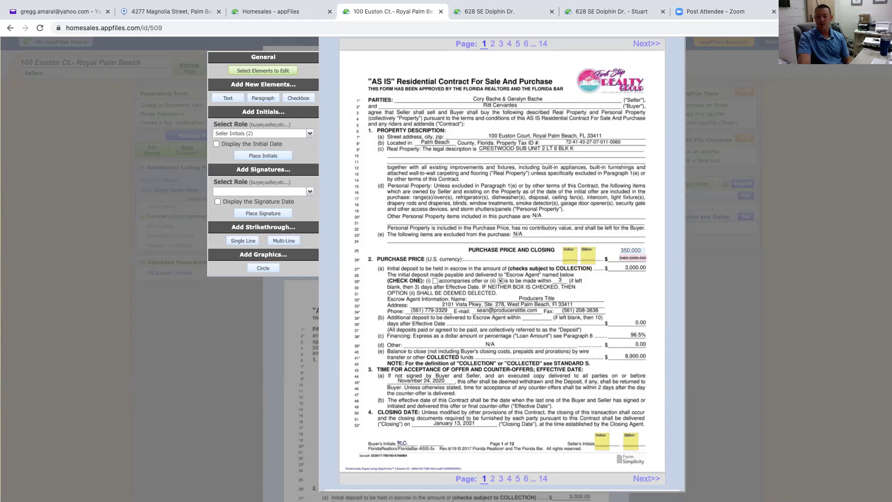
scroll(502, 269, "up", 1)
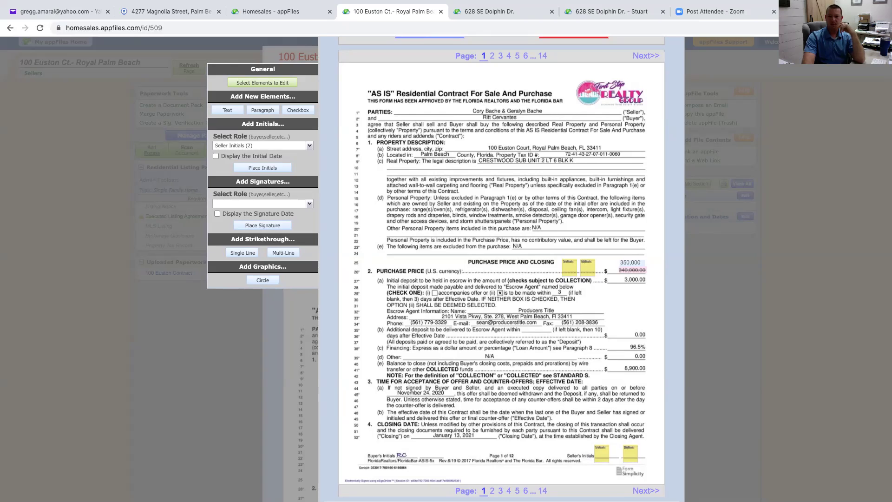
scroll(502, 270, "up", 2)
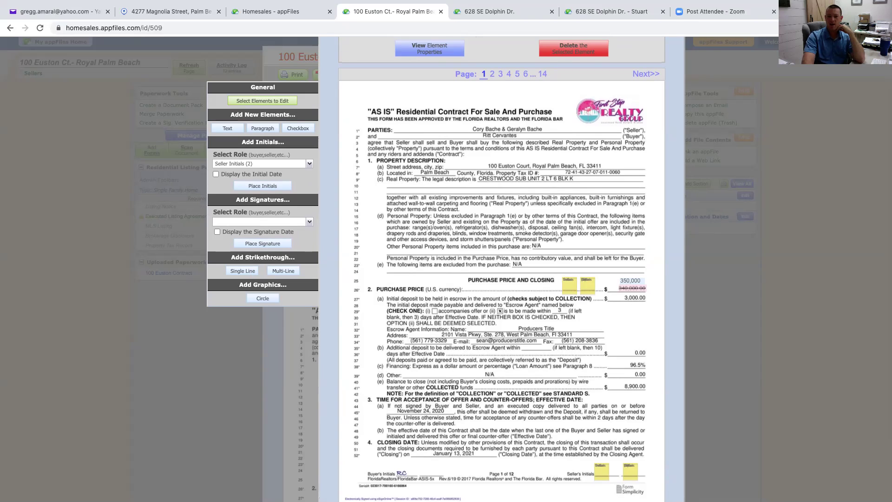
scroll(502, 270, "down", 3)
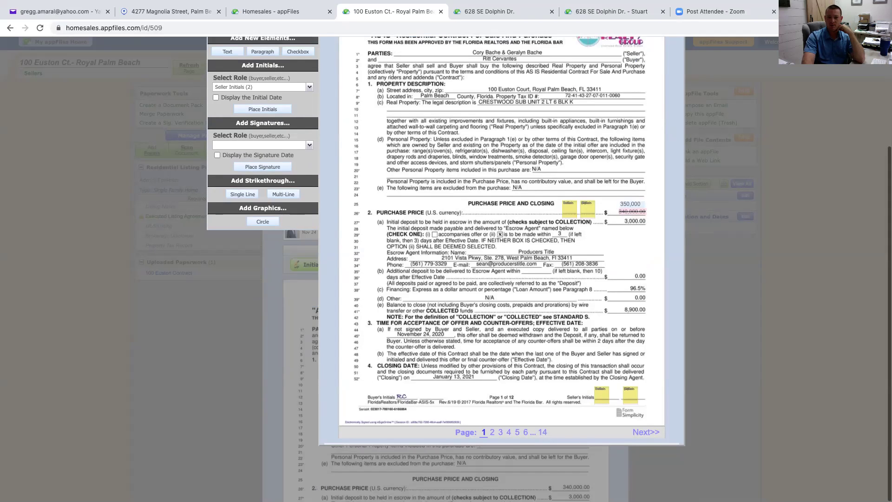
scroll(502, 270, "up", 4)
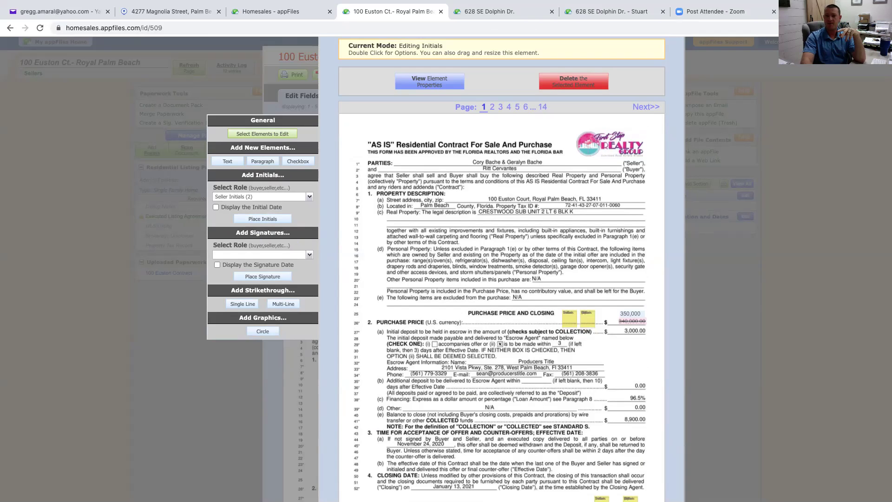
scroll(501, 279, "up", 1)
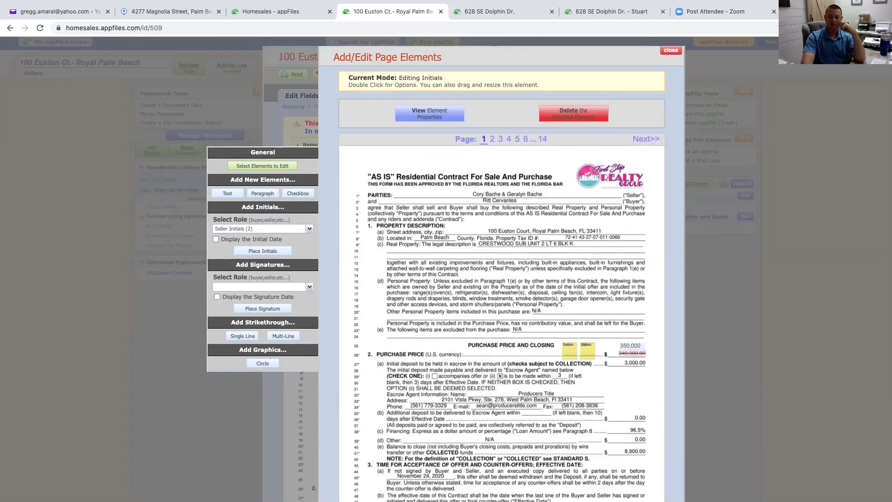
scroll(502, 279, "down", 1)
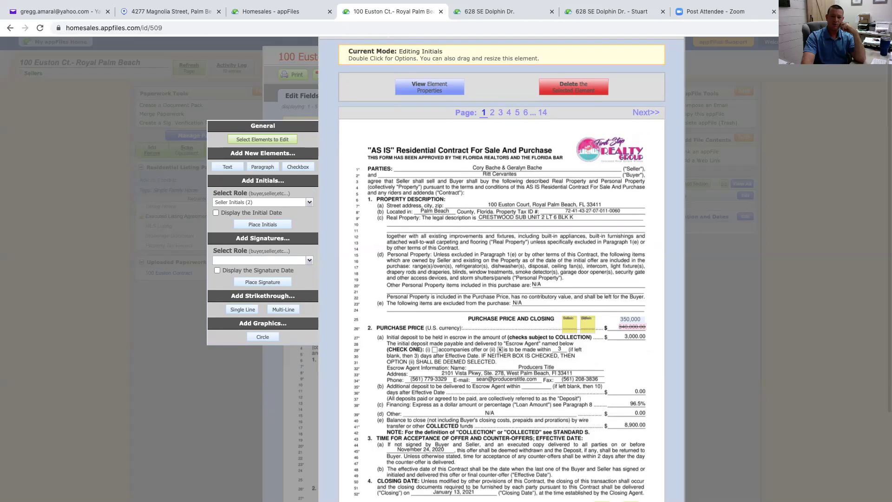
Set the new signature role to Seller Signature with Display the Signature Date ticked
left_click(261, 261)
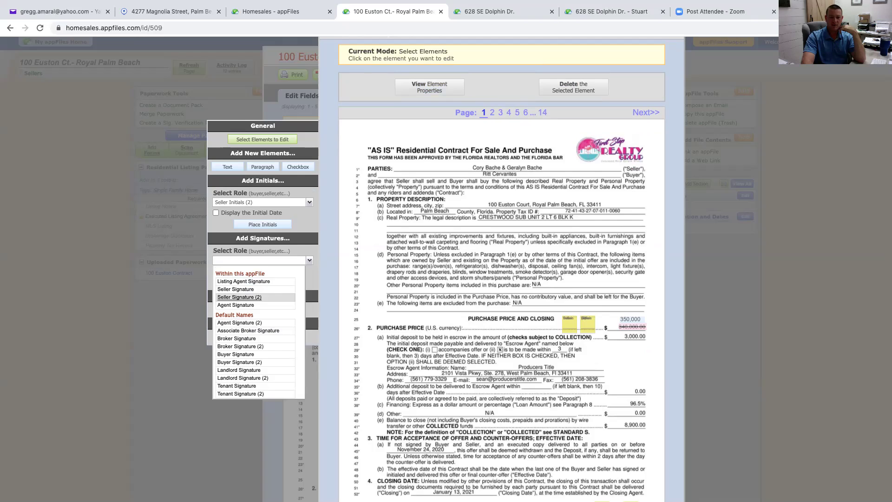
left_click(236, 289)
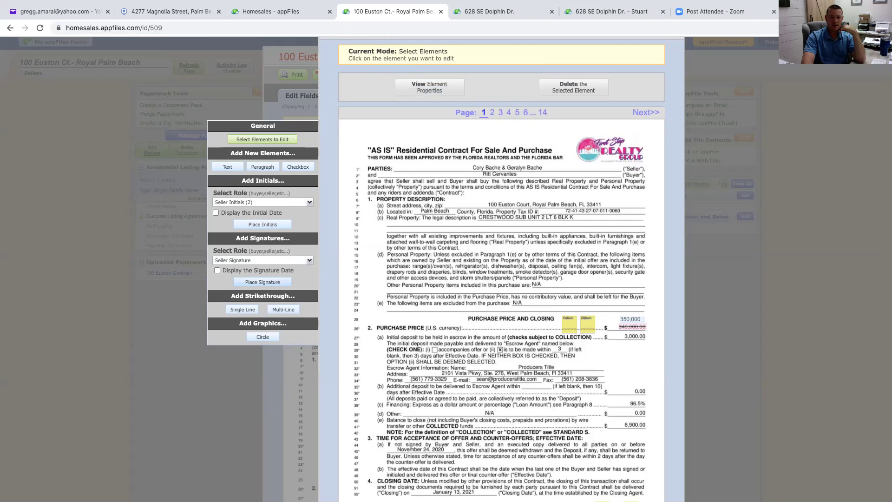
left_click(217, 270)
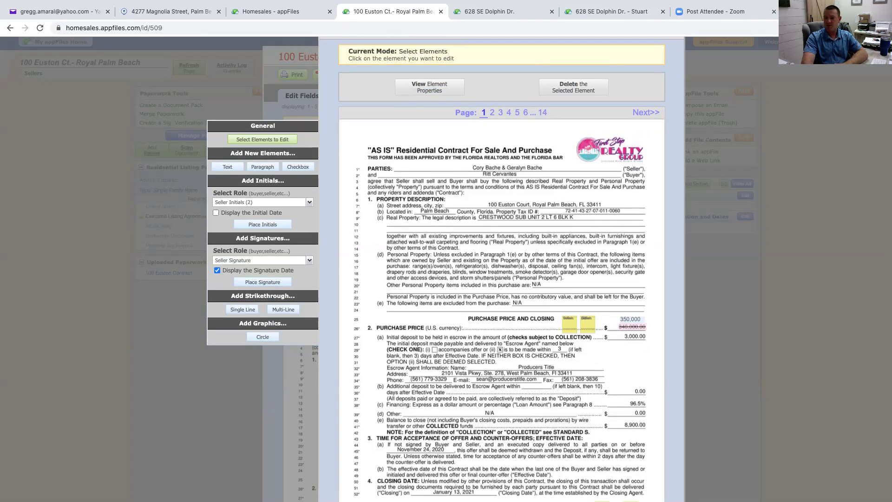
scroll(501, 270, "up", 1)
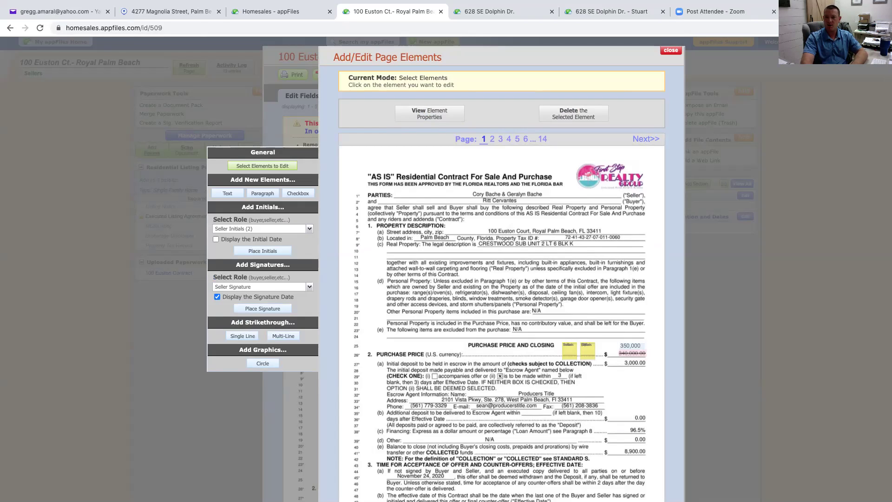
Finish editing the page elements and return to the contract, keeping the seller initials boxes
left_click(671, 50)
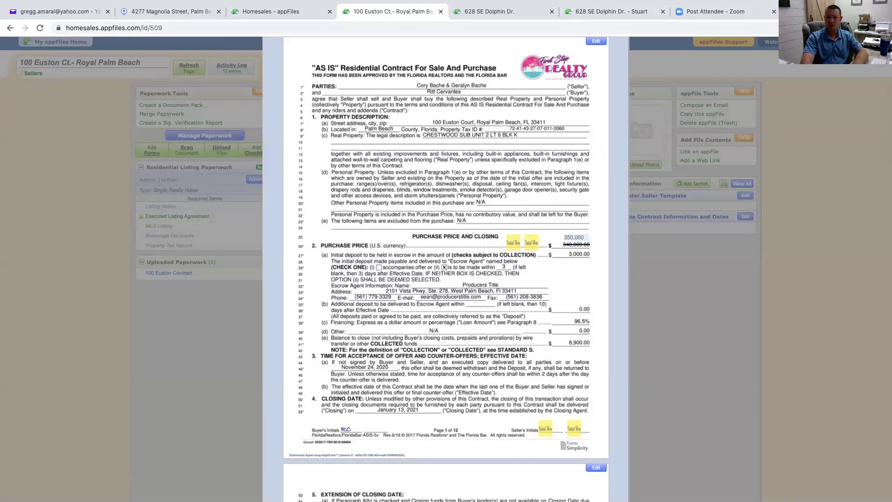
scroll(446, 269, "up", 4)
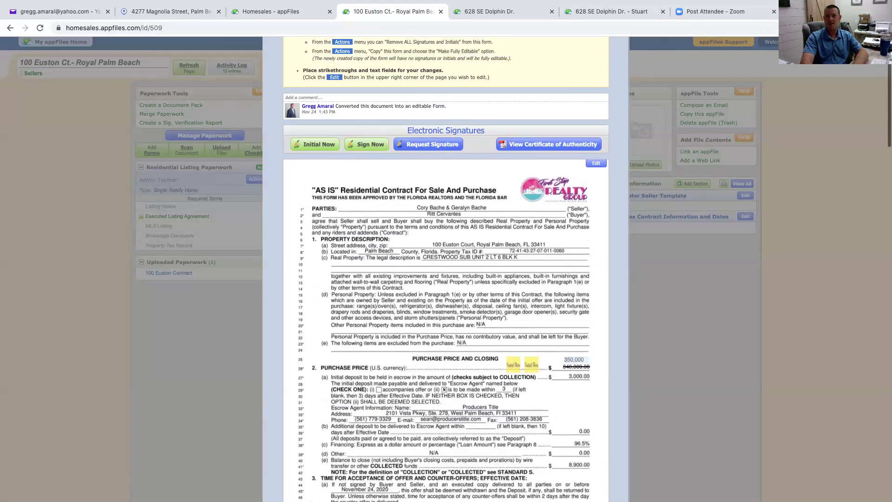
scroll(446, 270, "up", 2)
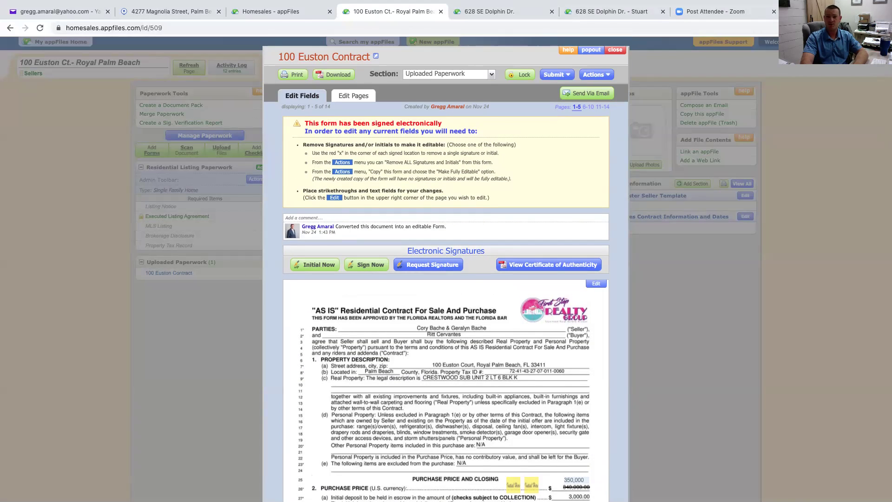
Start a new e-signature request for the contract
scroll(446, 269, "down", 2)
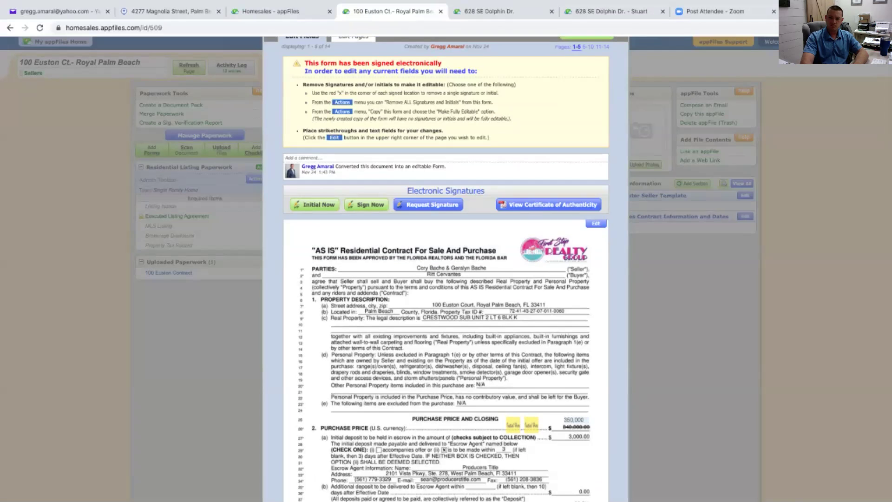
left_click(428, 205)
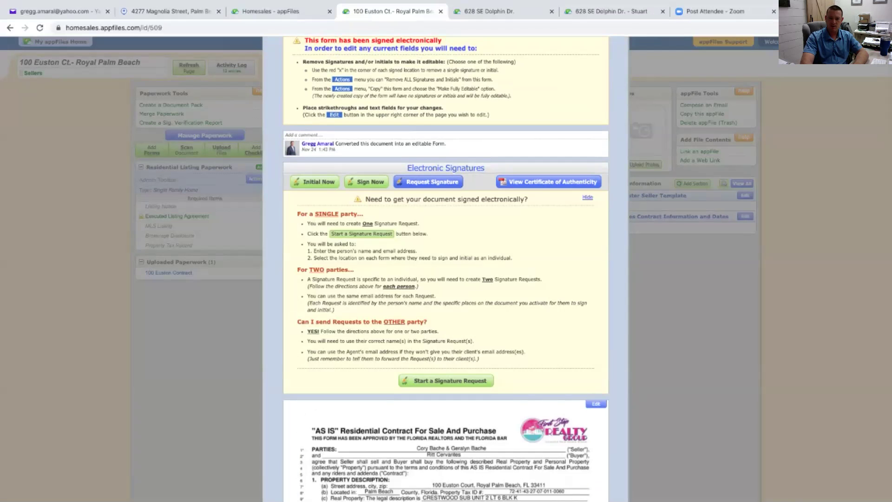
left_click(446, 380)
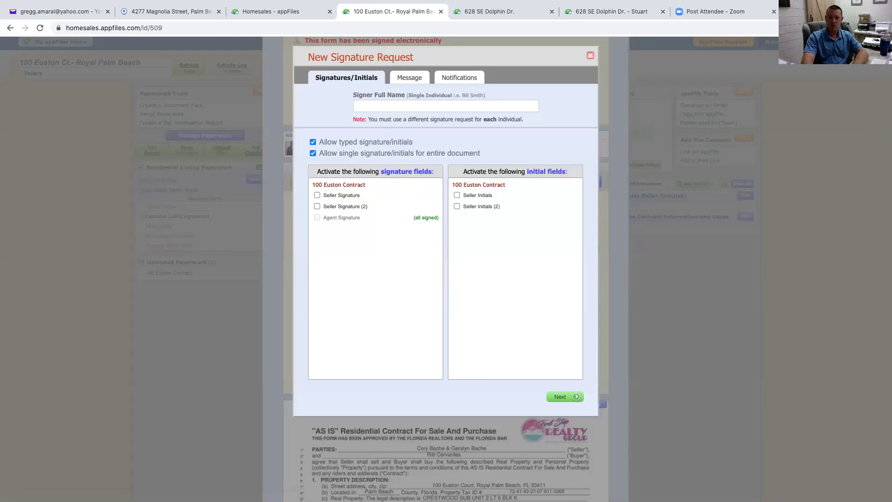
Activate the Seller Signature and Seller Initials fields and enter the signer's full name
left_click(317, 195)
left_click(457, 195)
left_click(445, 105)
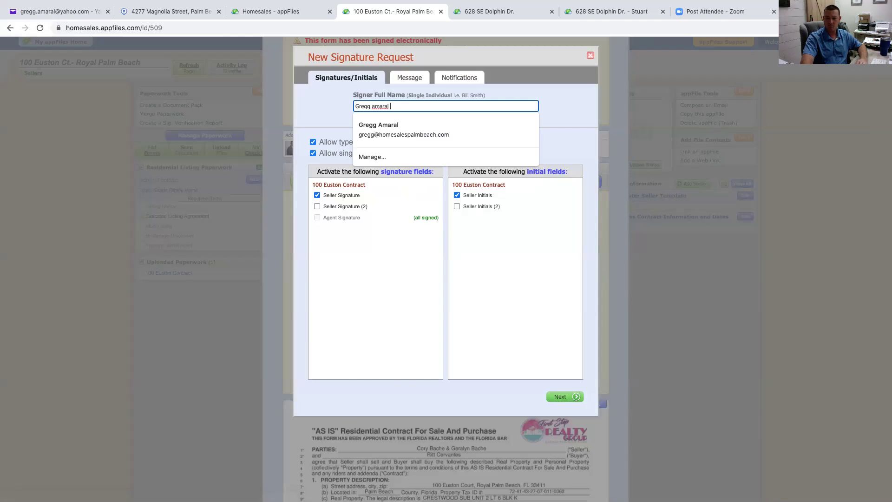
Address the request e-mail to the signer and continue to Notifications
left_click(576, 396)
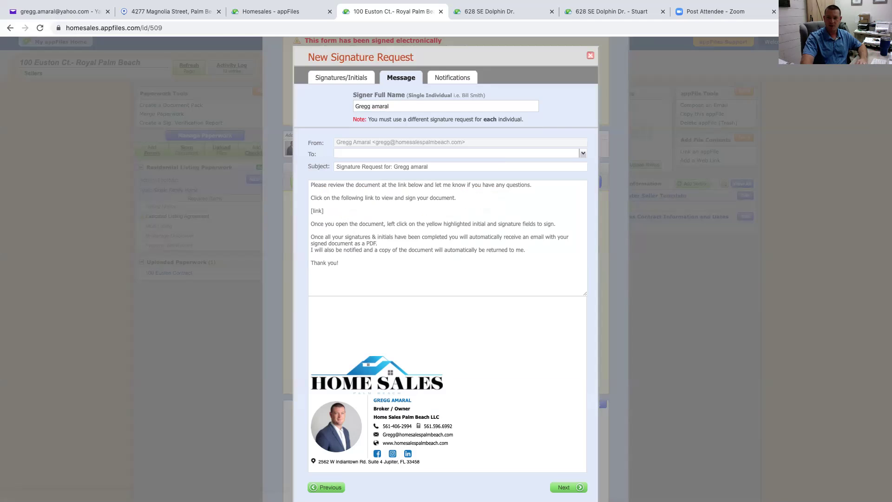
left_click(456, 153)
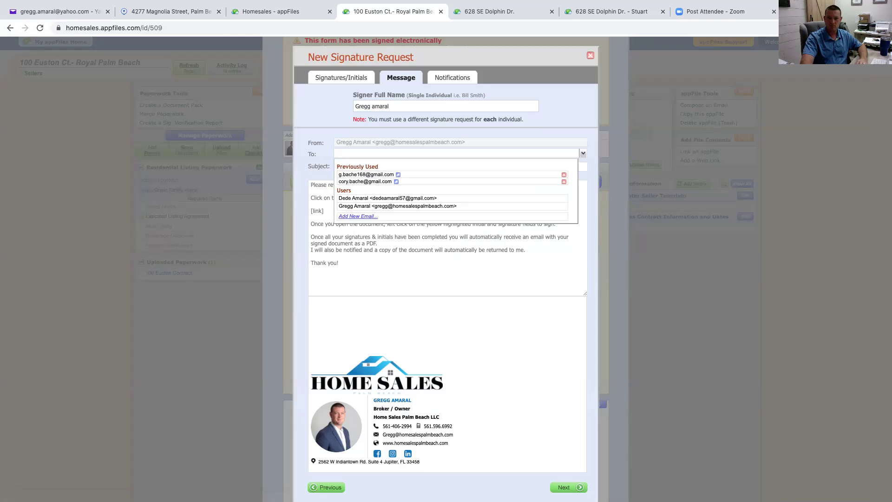
key("Return")
scroll(446, 251, "down", 2)
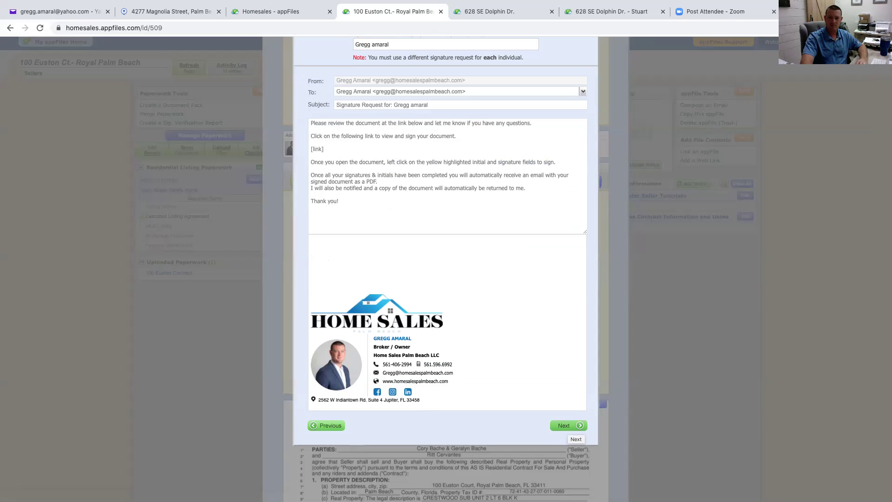
left_click(568, 426)
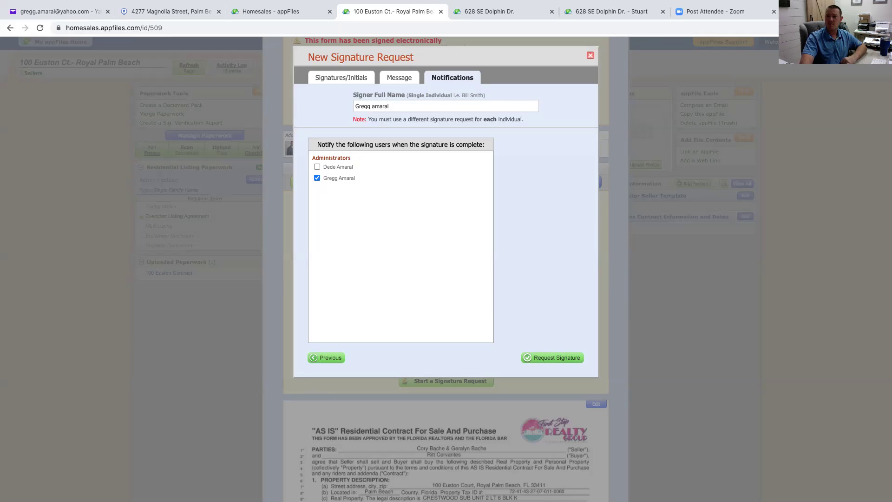
left_click(590, 55)
scroll(446, 269, "up", 3)
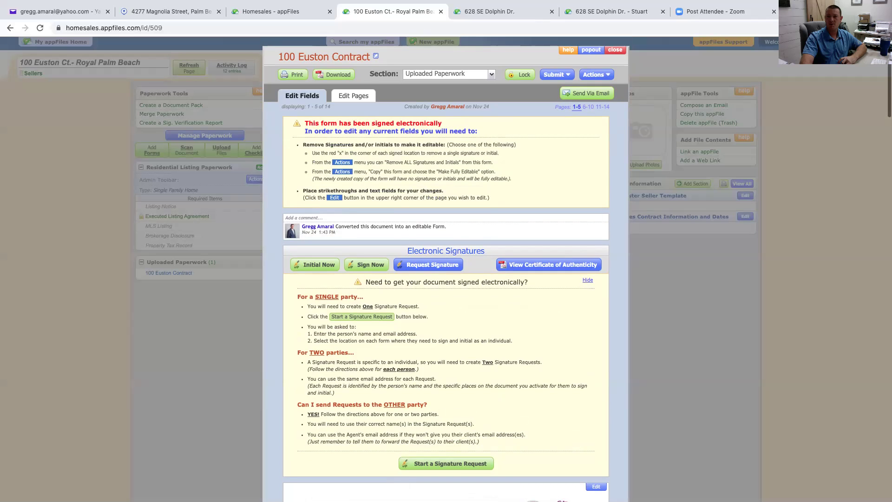
scroll(446, 270, "down", 10)
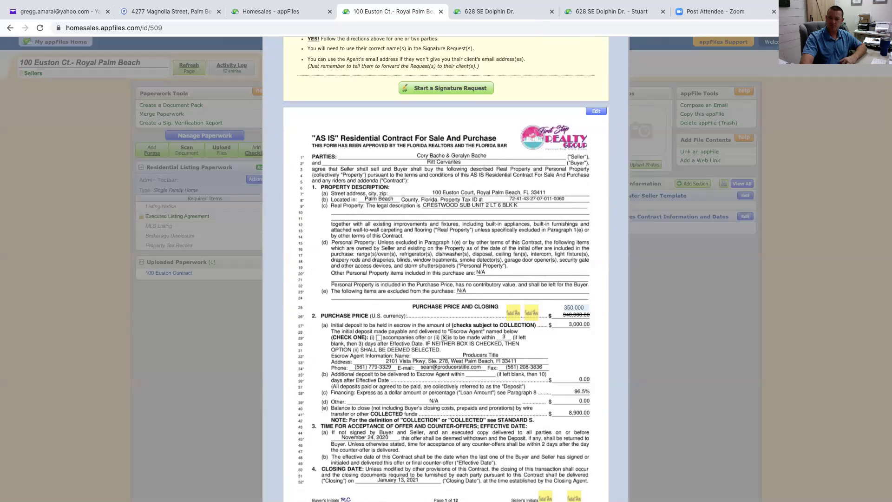
scroll(446, 270, "down", 2)
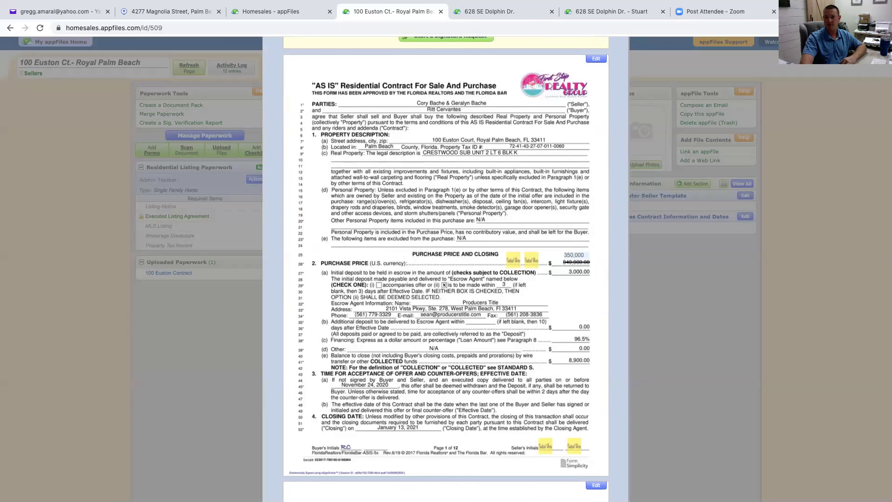
scroll(446, 269, "up", 10)
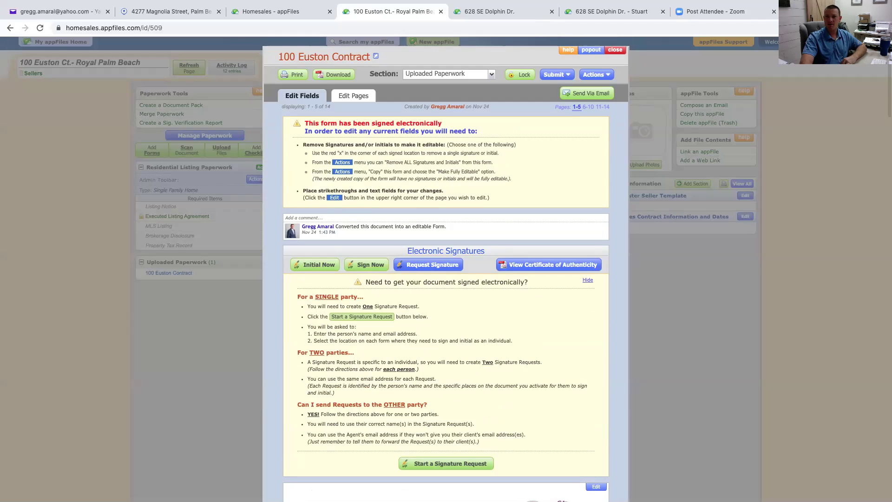